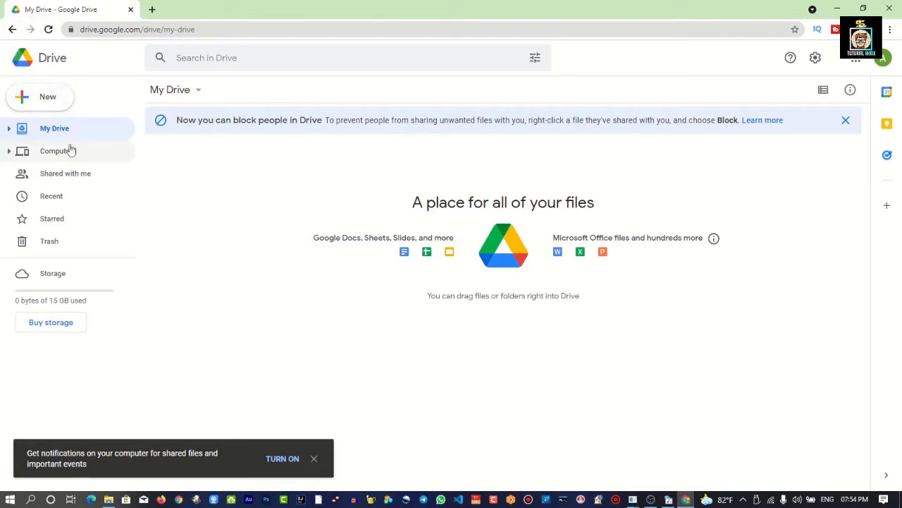
- Look through the options for creating new items and the Computers section, and return to My Drive
left_click(50, 107)
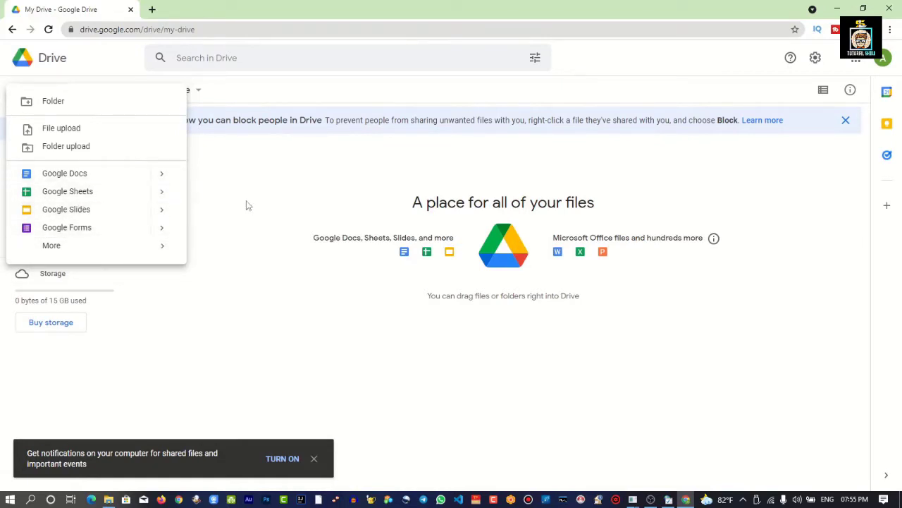
mouse_move(106, 245)
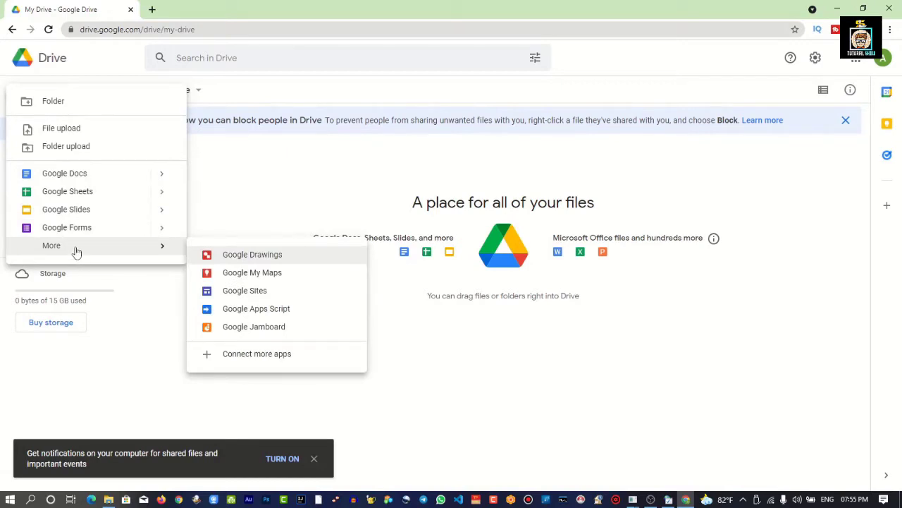
left_click(63, 155)
left_click(62, 155)
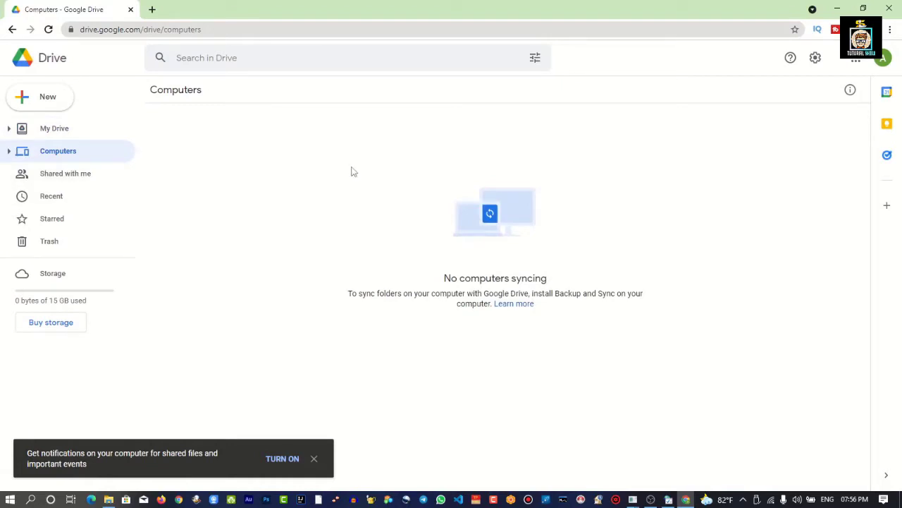
left_click(56, 129)
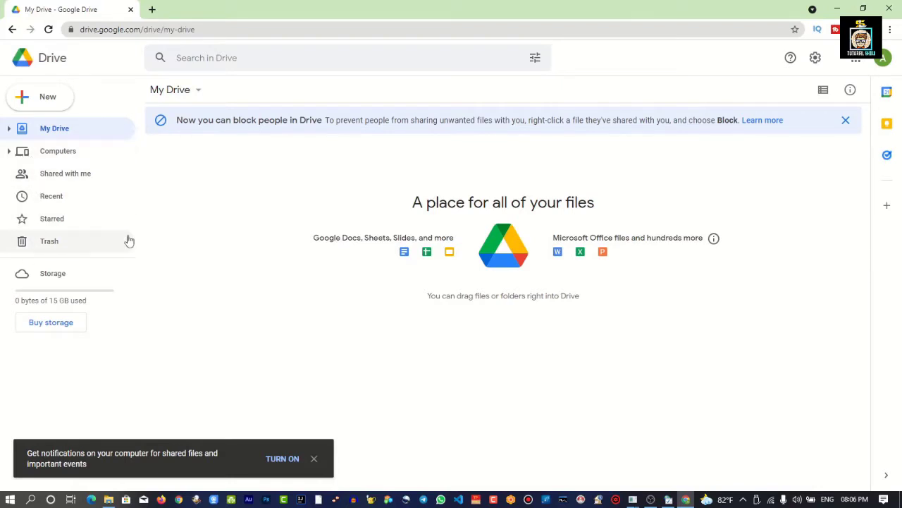
- Create a folder named "software" in My Drive
left_click(55, 102)
left_click(56, 103)
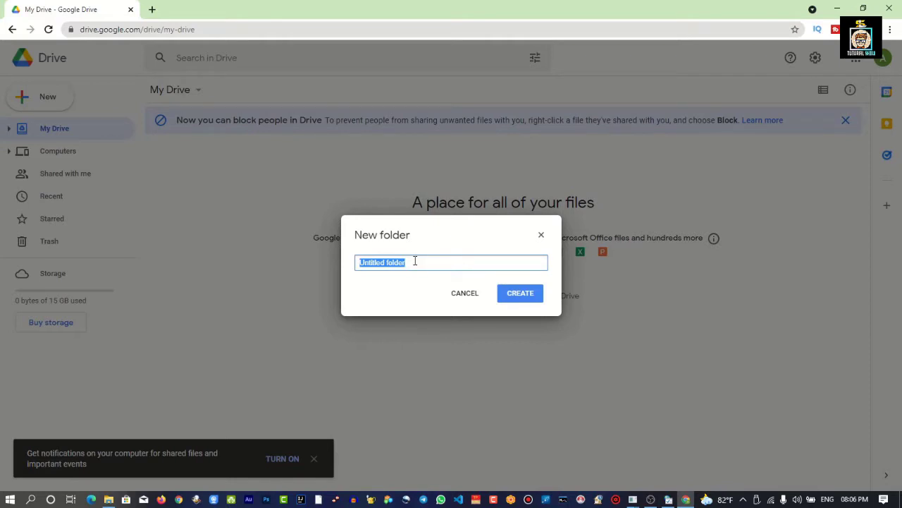
type("software")
left_click(529, 300)
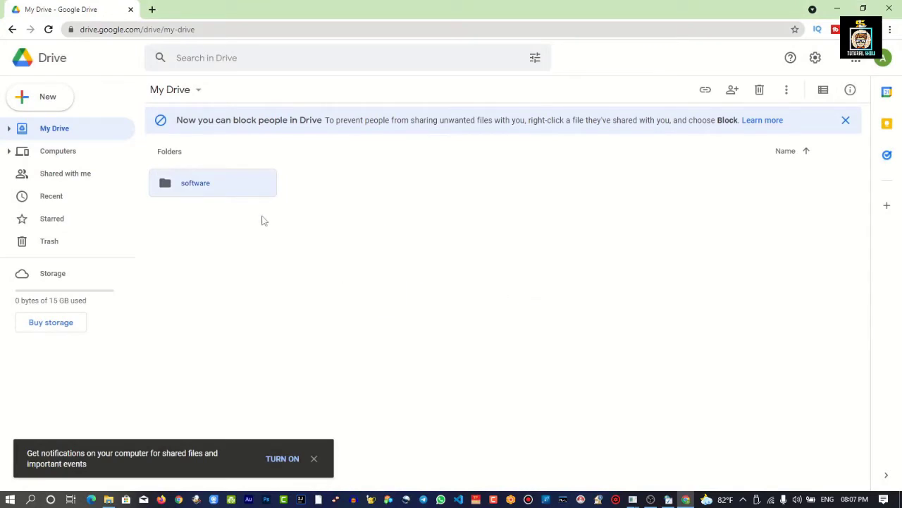
- Create a second folder in My Drive with the default name "Untitled folder", and open the software folder
left_click(44, 98)
left_click(46, 99)
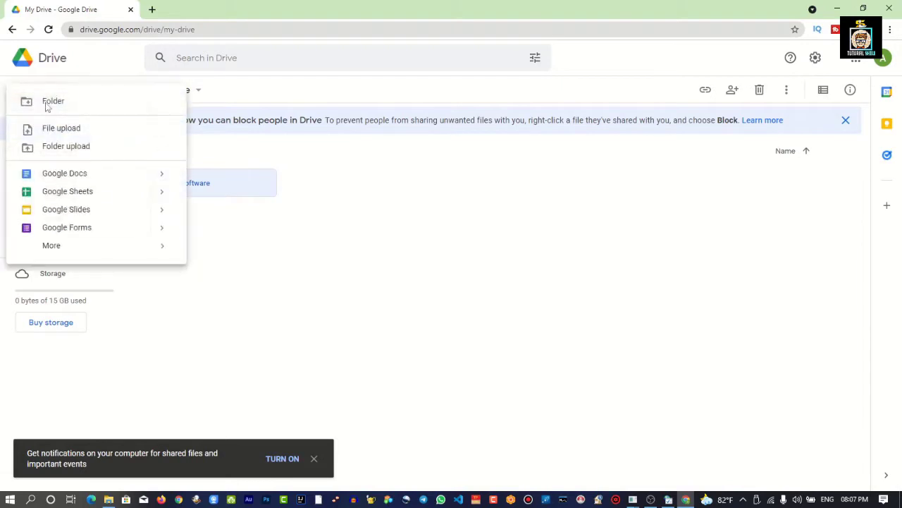
left_click(514, 305)
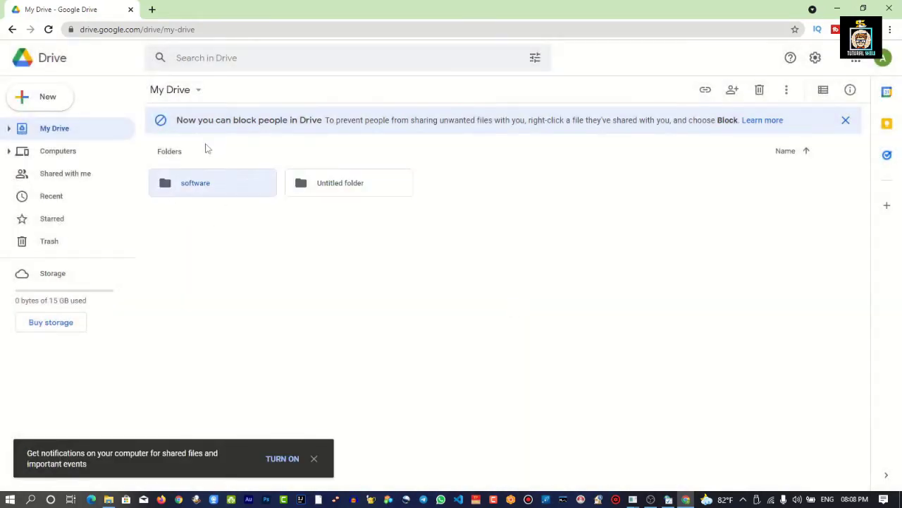
double_click(202, 181)
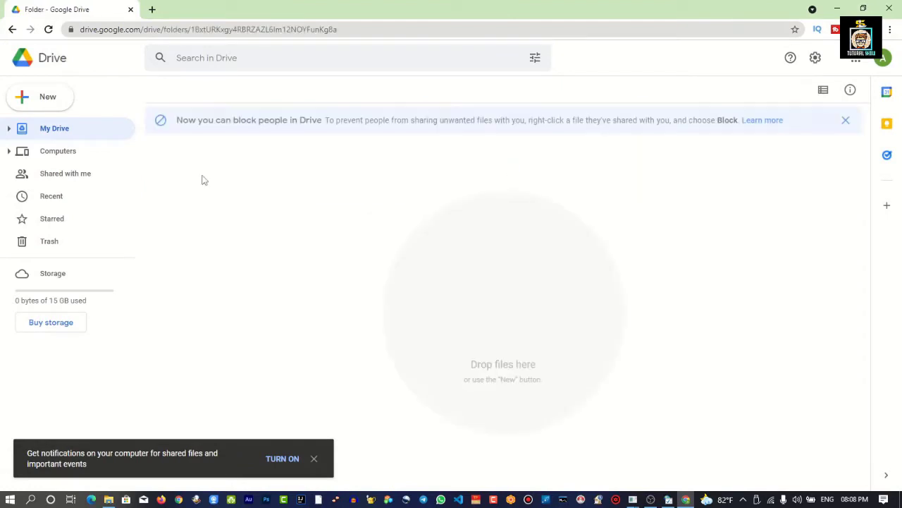
- Create a subfolder with the default name "Untitled folder" inside the software folder
left_click(44, 96)
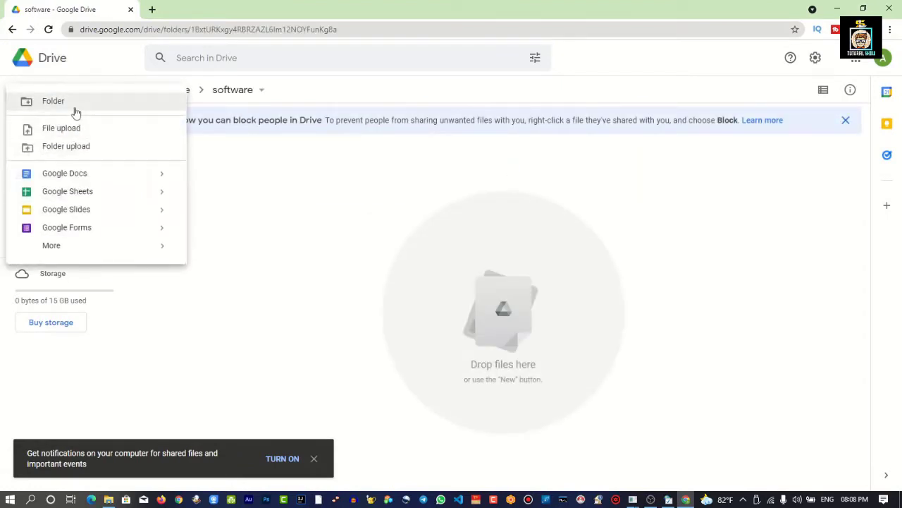
left_click(75, 110)
left_click(514, 302)
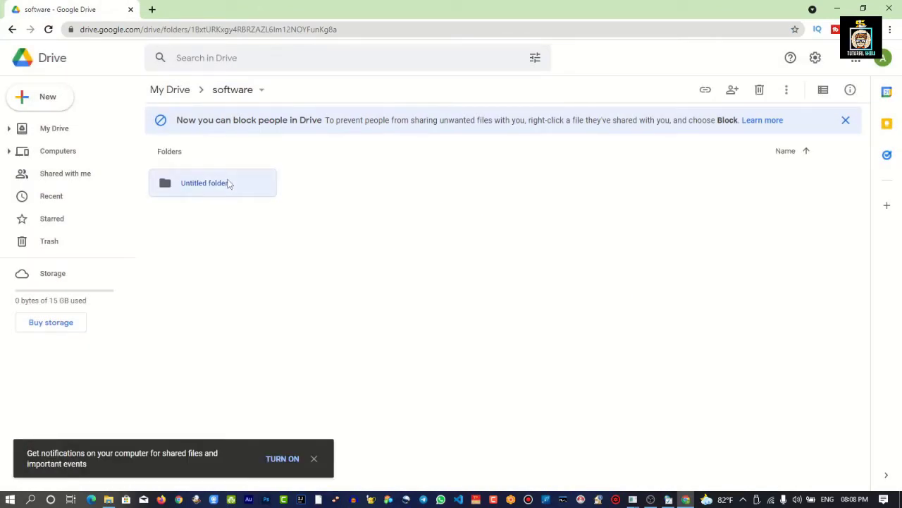
- Remove the untitled subfolder from the software folder
right_click(232, 187)
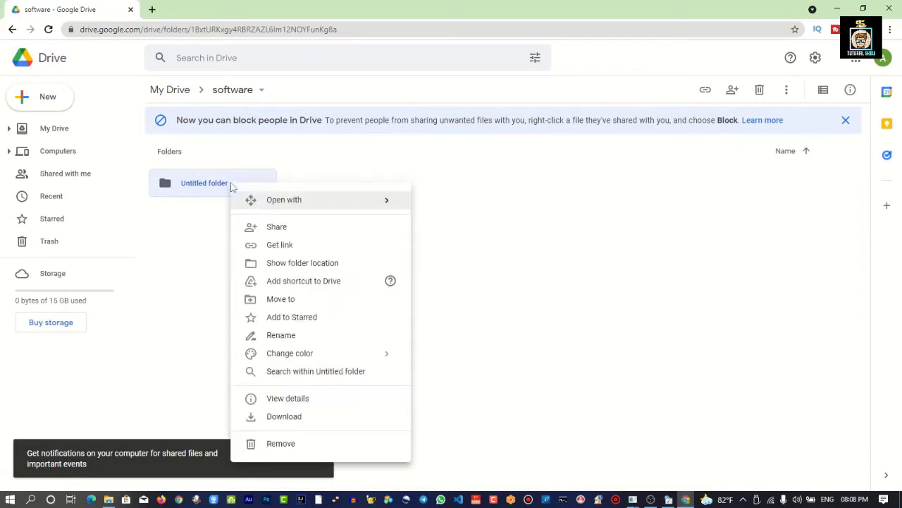
left_click(246, 187)
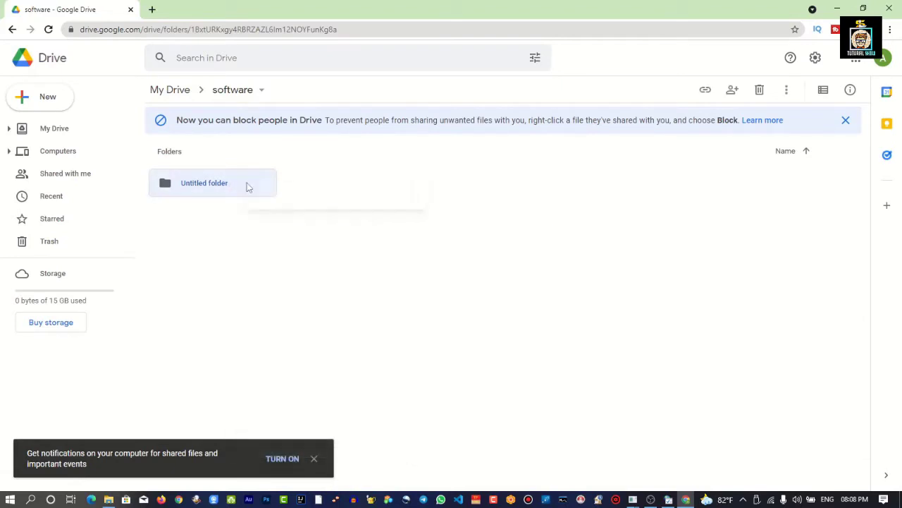
right_click(247, 186)
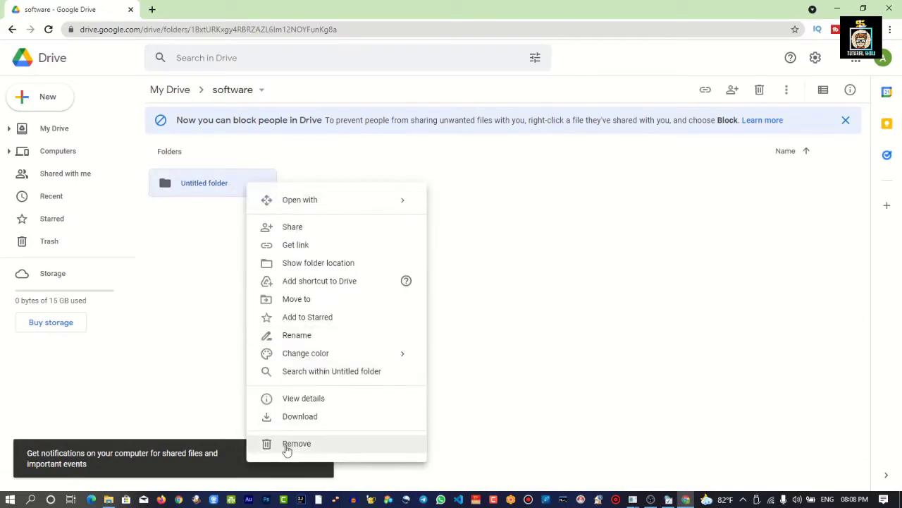
left_click(296, 443)
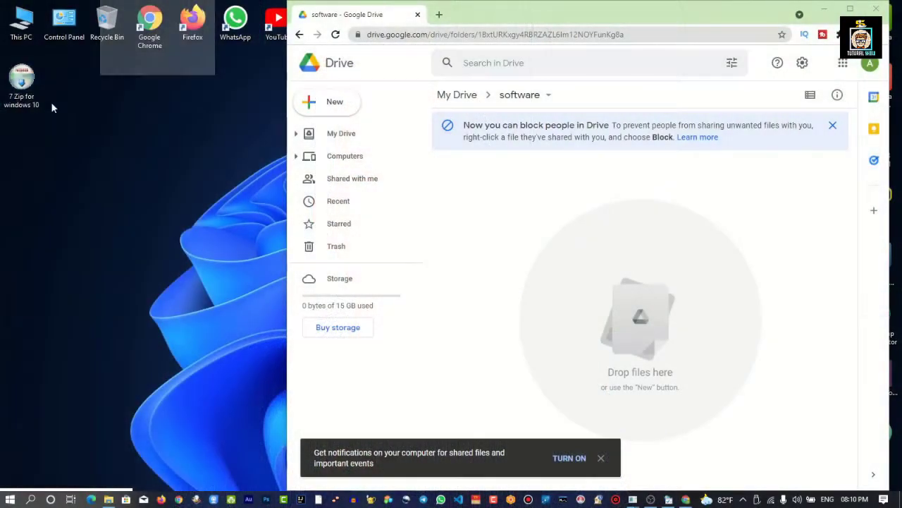
- Compress the "7 Zip for windows 10" application on the desktop into a RAR archive of the same name
left_click(21, 81)
right_click(22, 92)
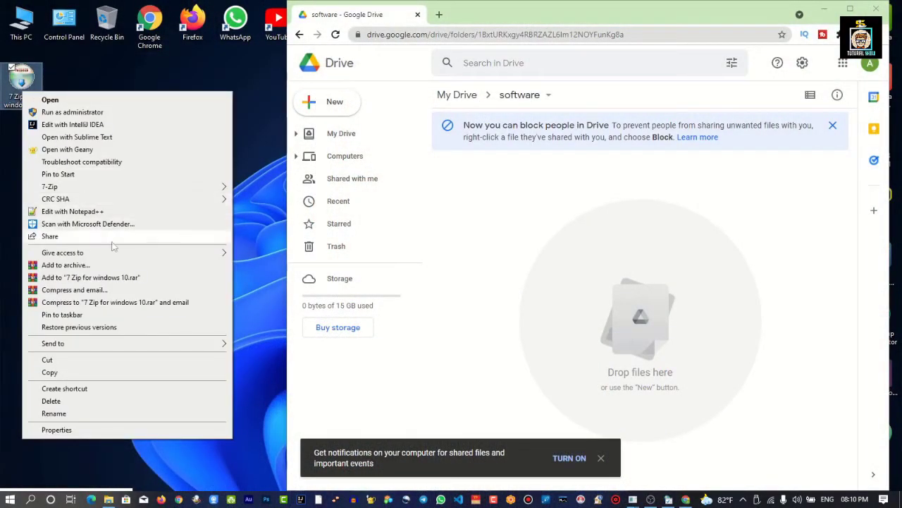
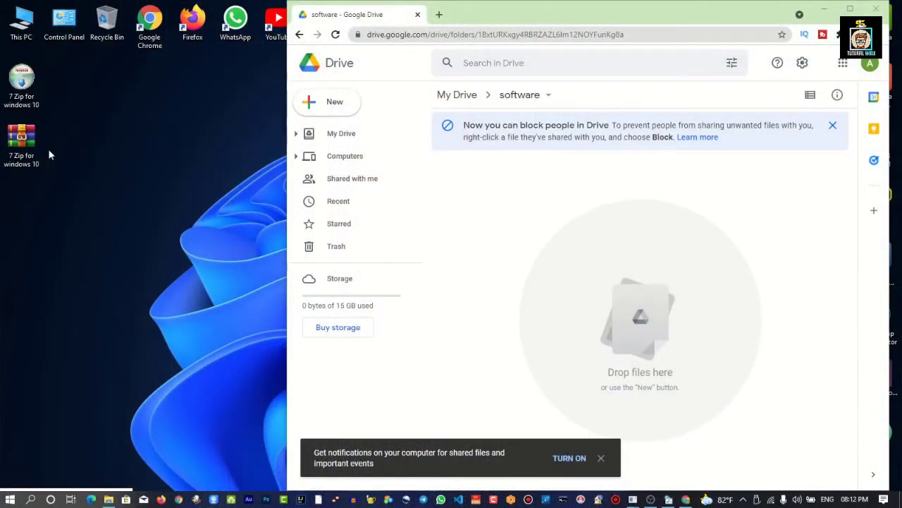
- Upload the "7 Zip for windows 10" WinRAR archive from the desktop to the software folder
left_click(493, 185)
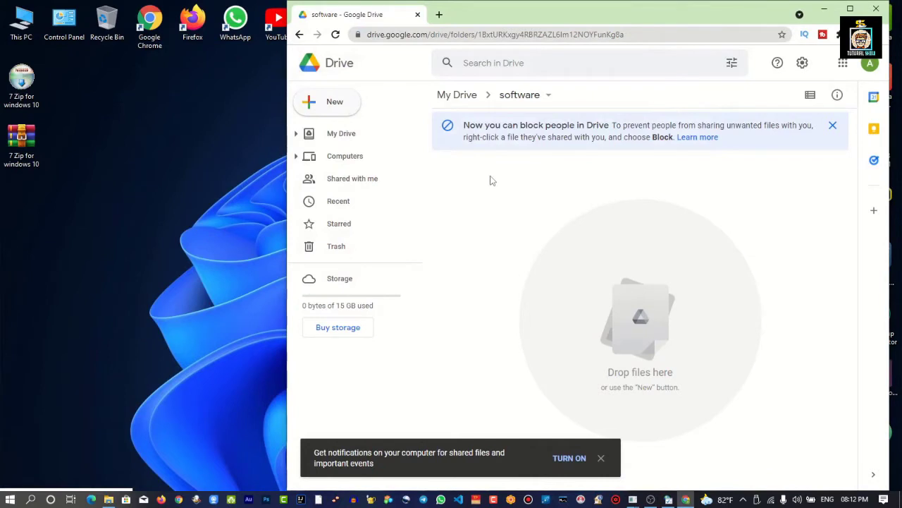
left_click(333, 104)
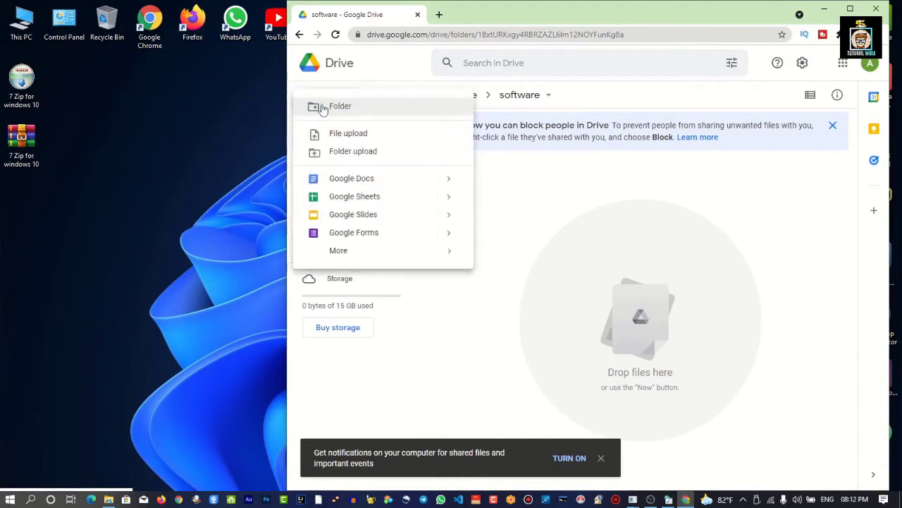
left_click(347, 134)
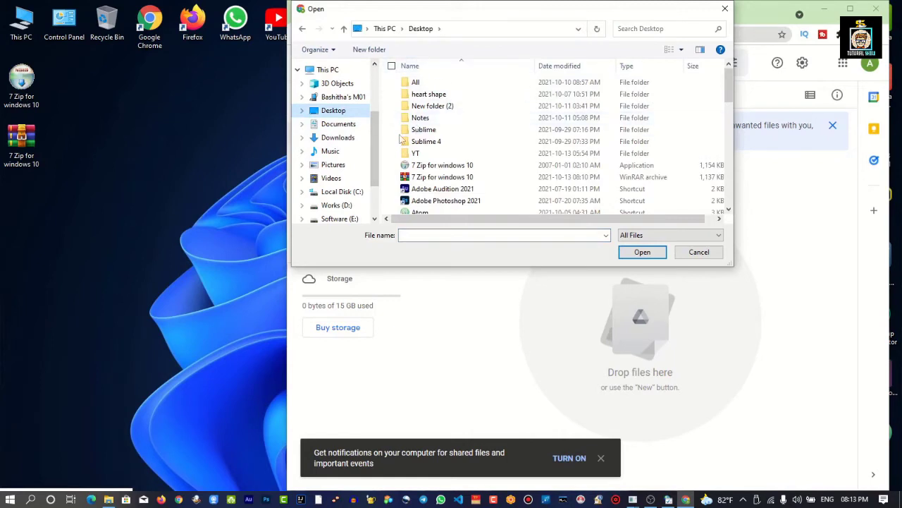
left_click(488, 179)
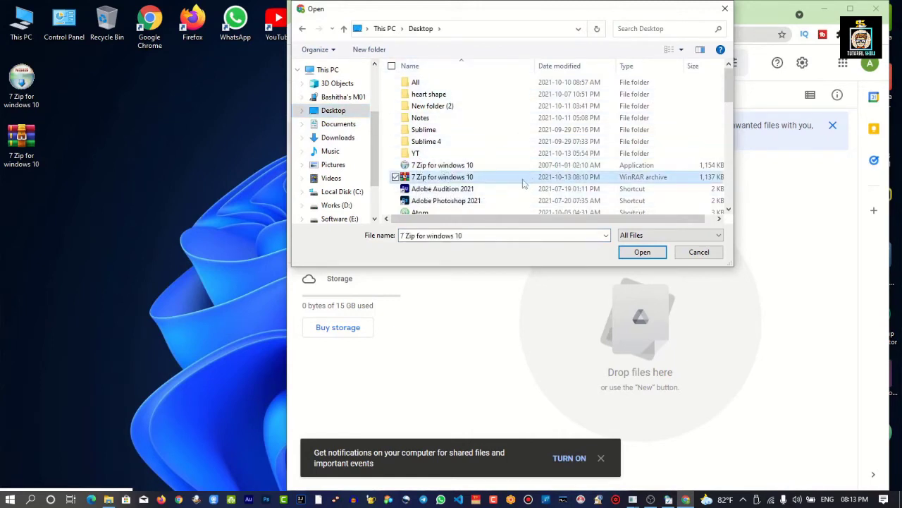
left_click(642, 251)
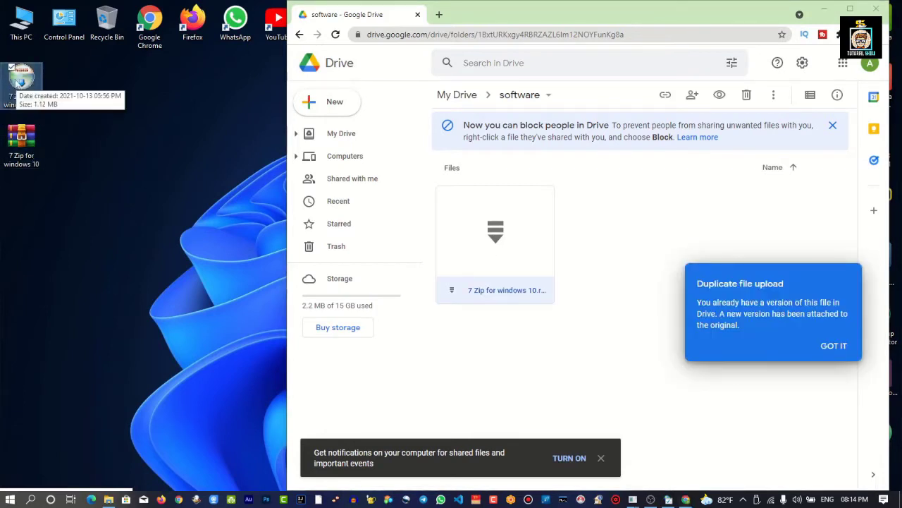
- Upload the "7 Zip for windows 10" application directly from the desktop into the software folder
mouse_move(12, 91)
left_mouse_down()
mouse_move(51, 94)
mouse_move(11, 85)
left_mouse_up()
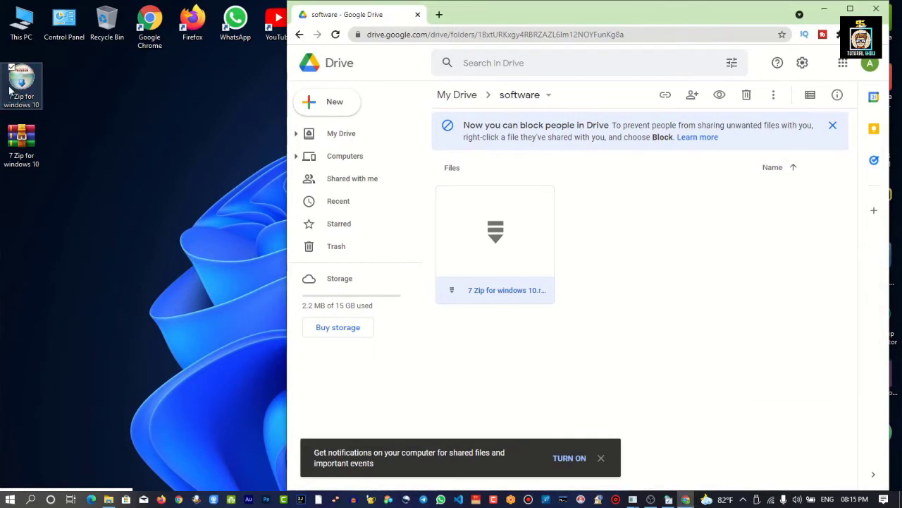
left_click_drag(11, 88, 614, 215)
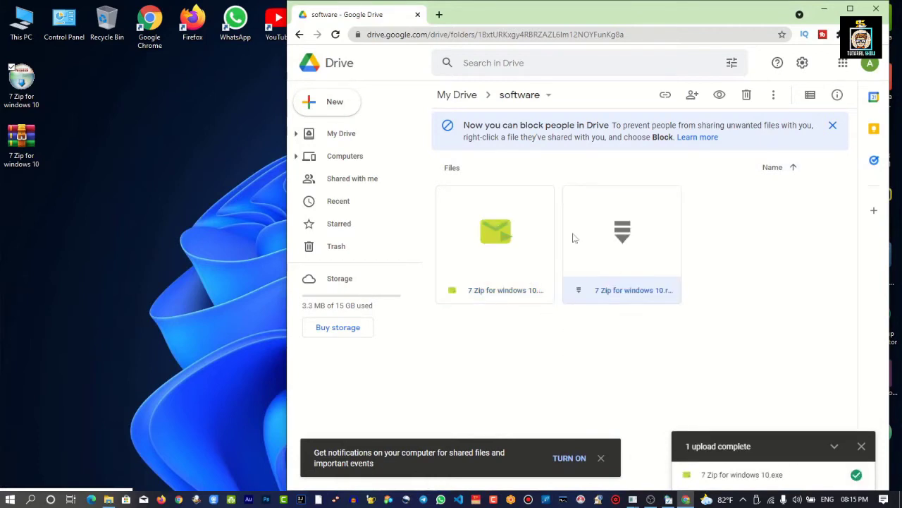
left_click(693, 278)
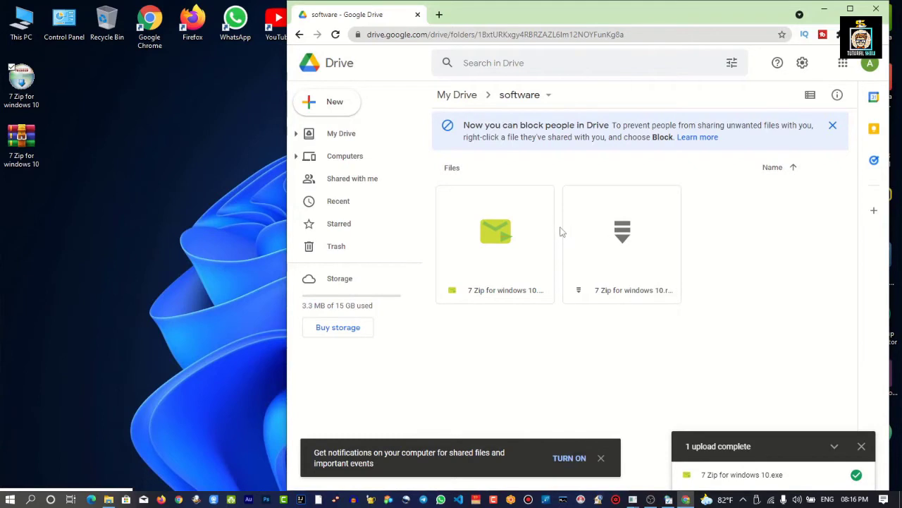
- Maximize the browser window, share the software folder with "Anyone with the link", and copy its sharing link
key("super+Up")
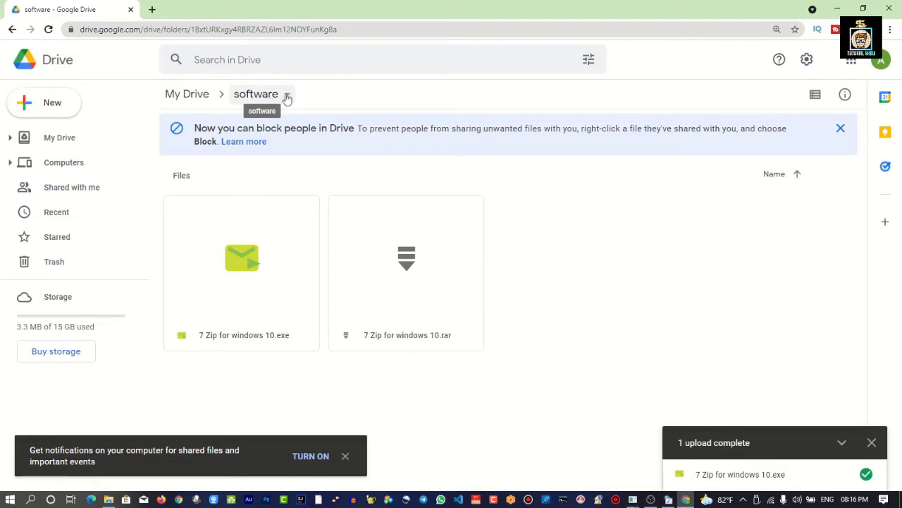
left_click(287, 96)
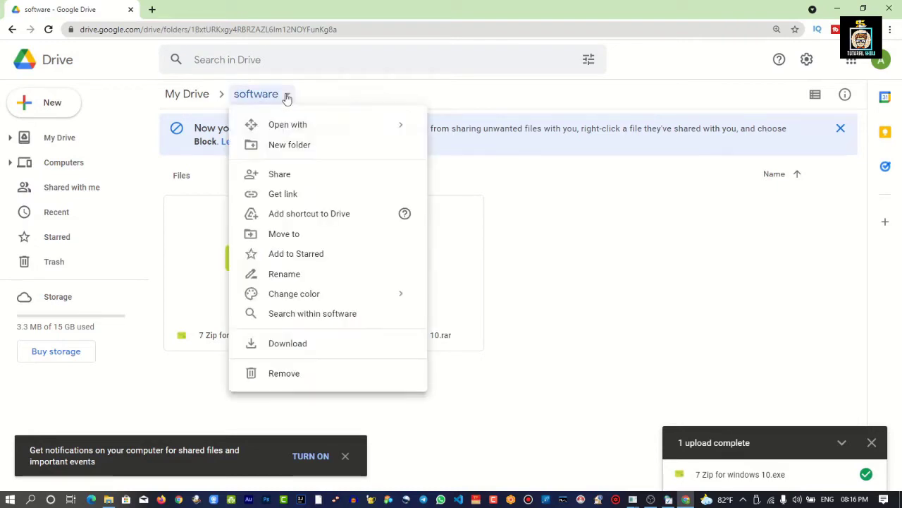
left_click(294, 176)
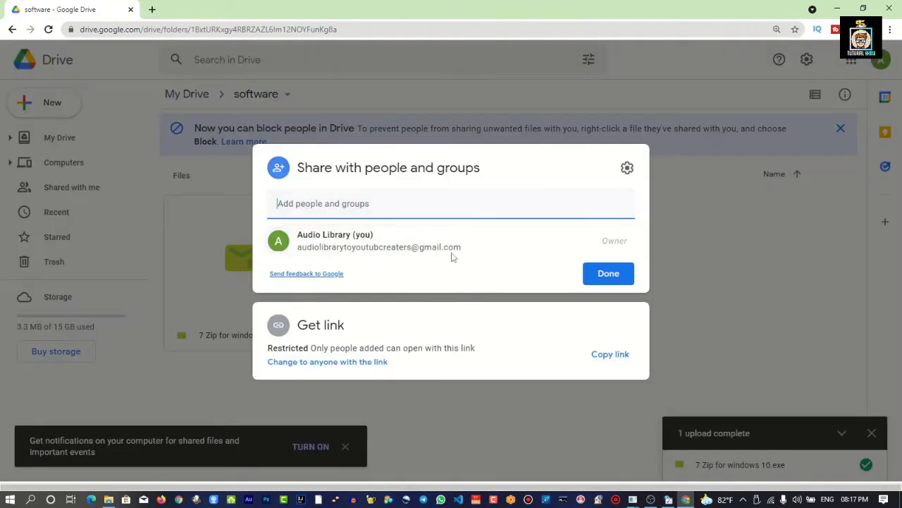
left_click(343, 362)
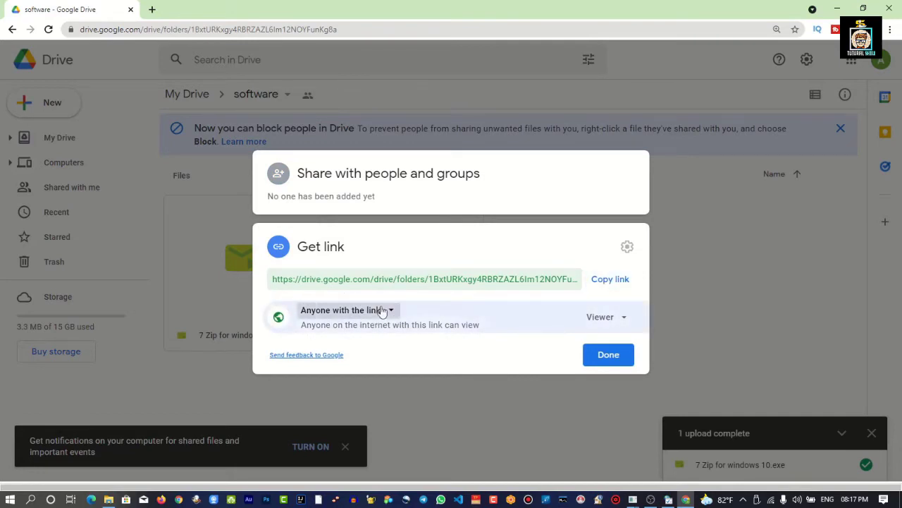
left_click(383, 312)
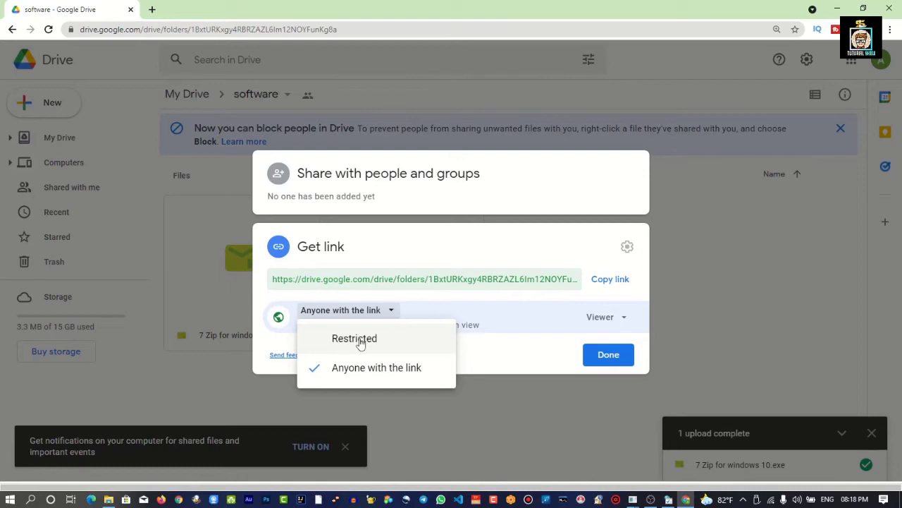
left_click(377, 376)
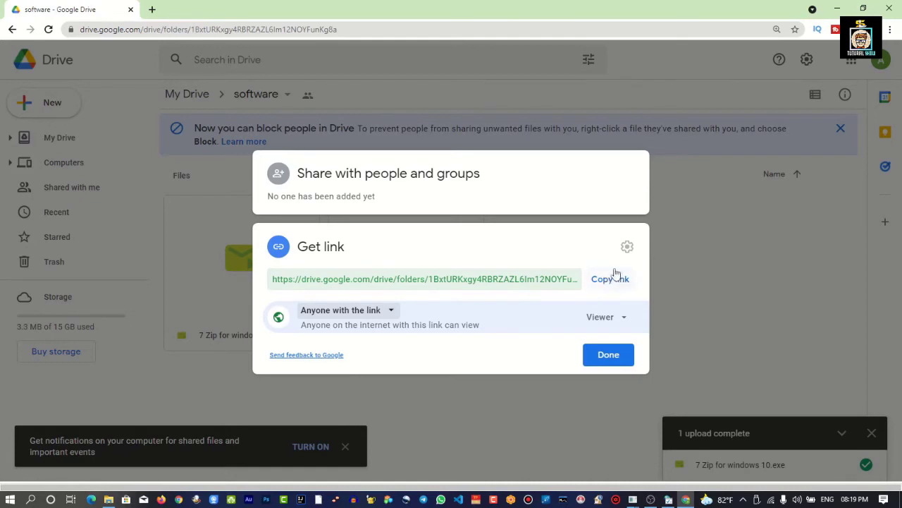
left_click(610, 282)
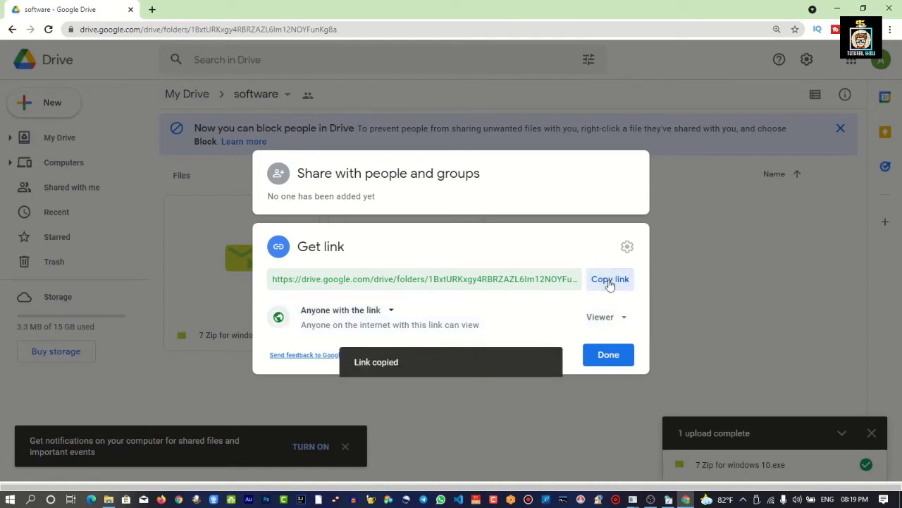
- Open the copied sharing link of the software folder in a new browser tab, and close that tab after viewing it
key("ctrl+t")
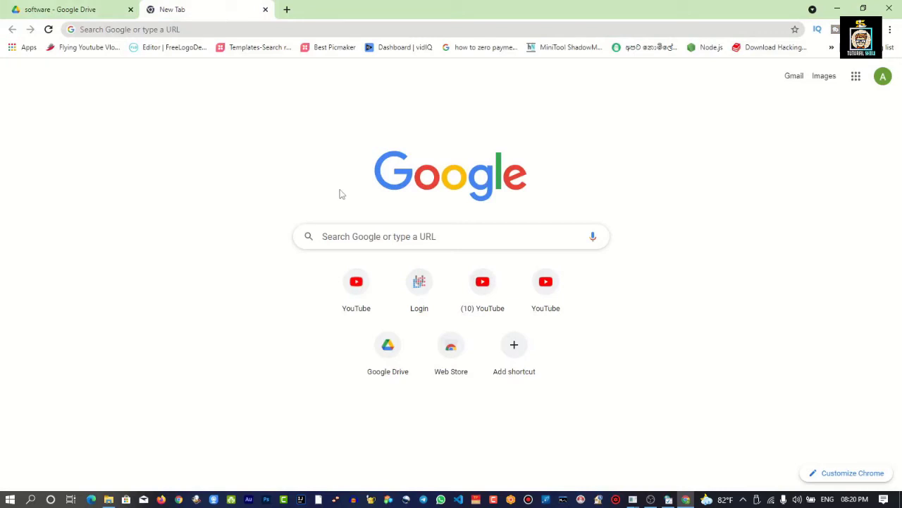
right_click(360, 234)
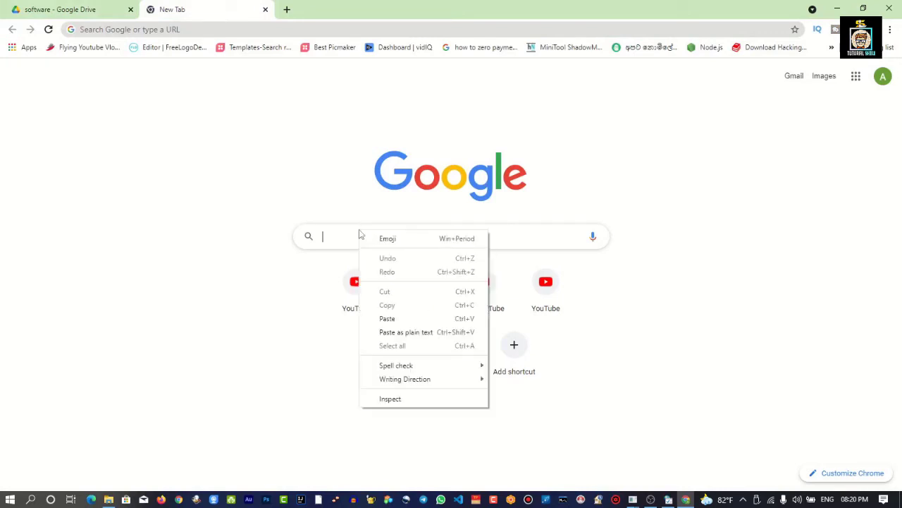
left_click(413, 321)
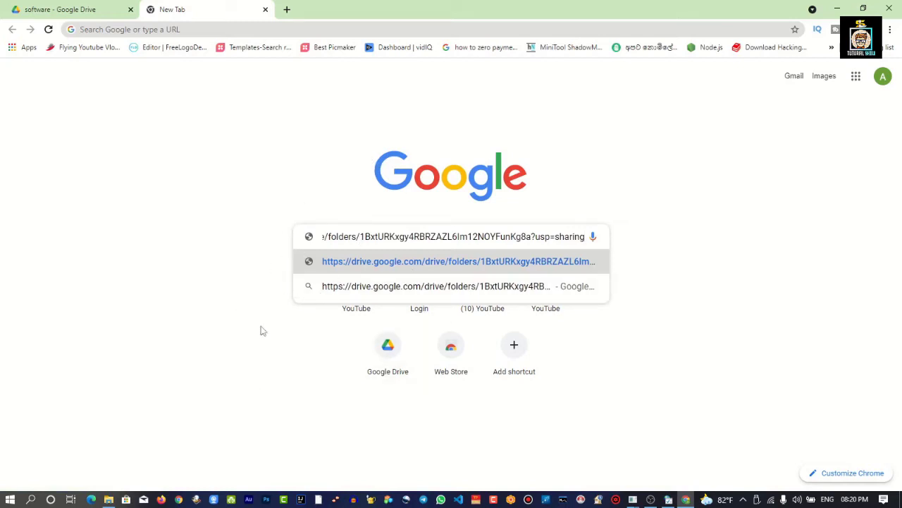
key("Return")
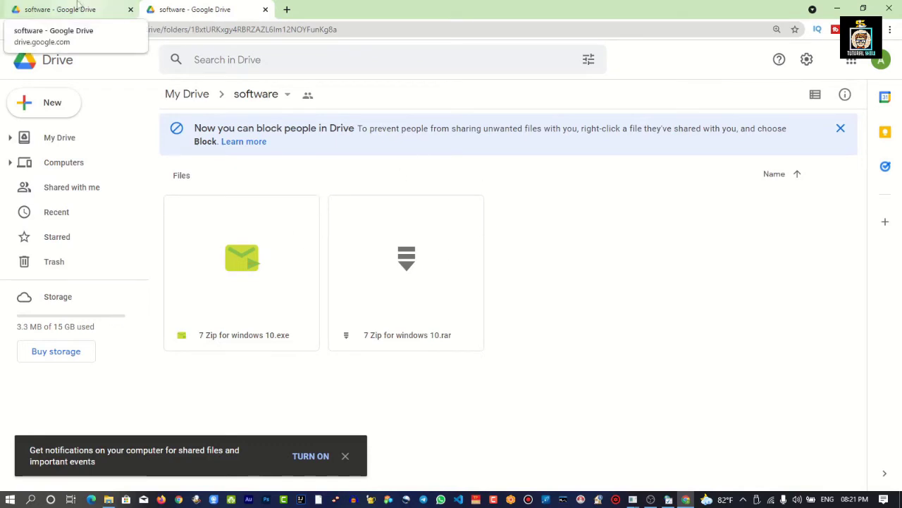
left_click(265, 9)
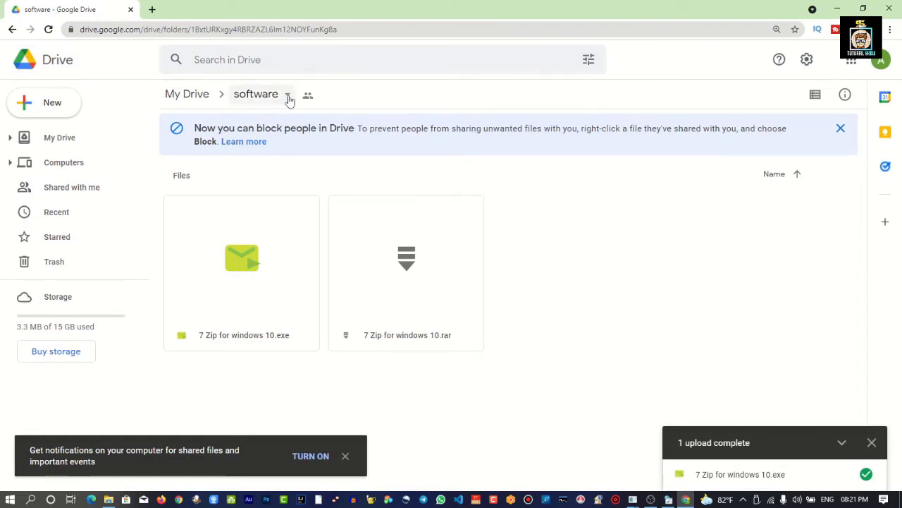
- Get the sharing link of "7 Zip for windows 10.rar" with access for "Anyone with the link" and copy it
right_click(392, 269)
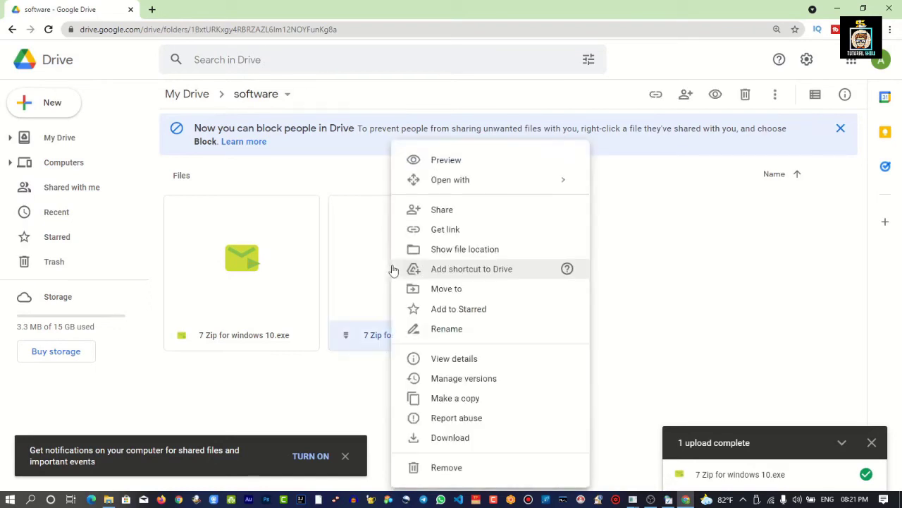
left_click(470, 228)
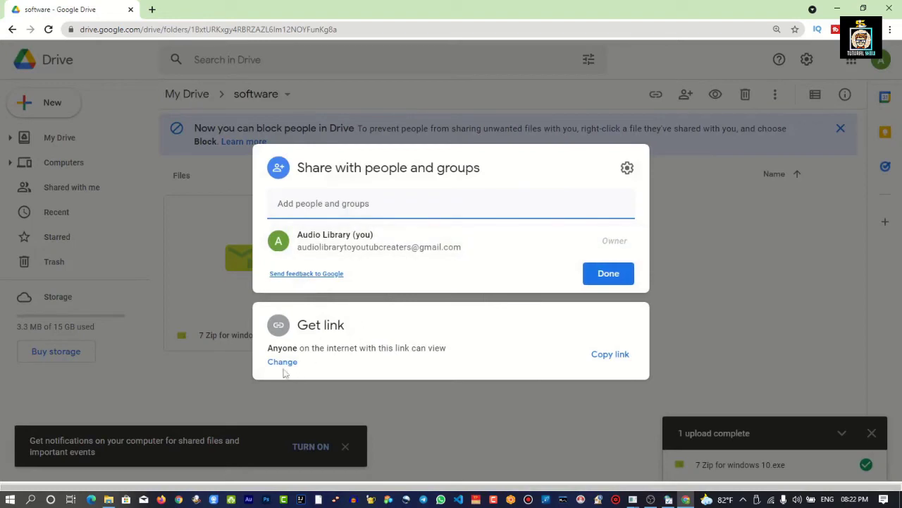
left_click(283, 363)
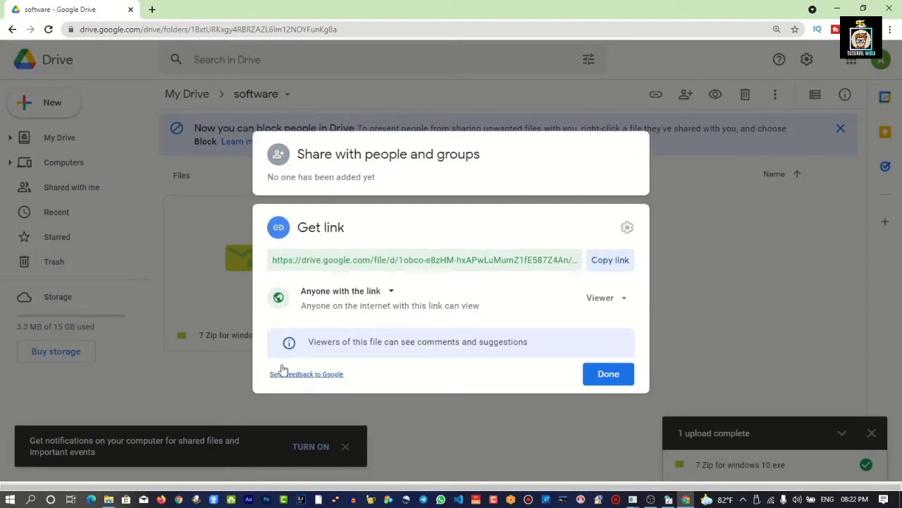
left_click(616, 262)
- Open the copied file link in a new browser tab and download "7 Zip for windows 10.rar" from it
key("ctrl+t")
key("ctrl+v")
key("Return")
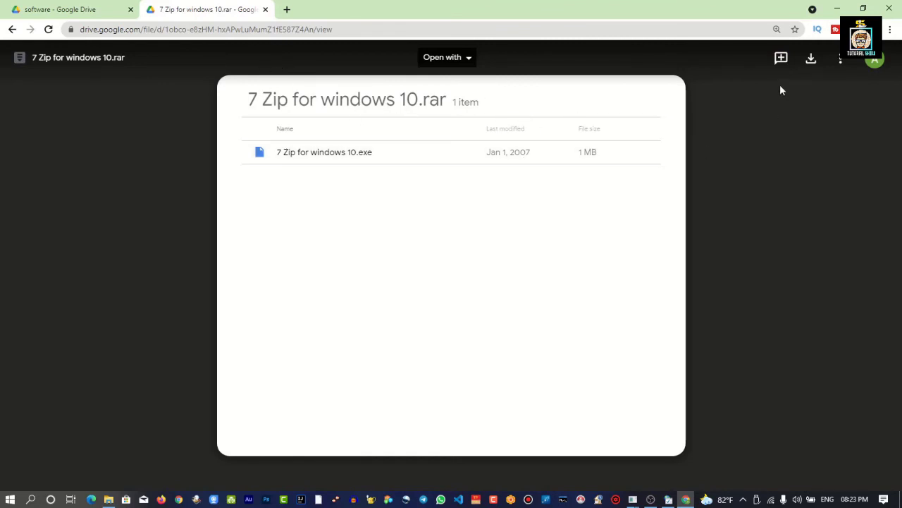
left_click(812, 62)
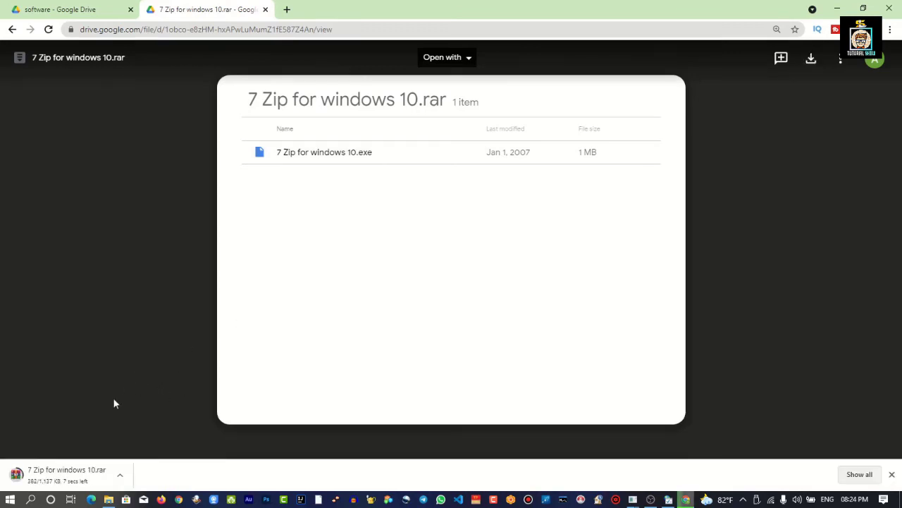